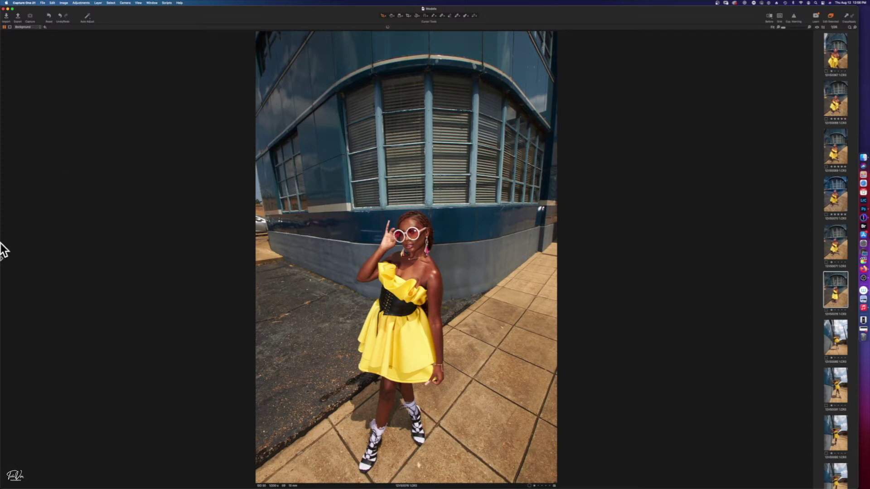
Step: Lower the photo's highlights and blacks, and raise its shadows and whites slightly, in the High Dynamic Range adjustments
mouse_move(4, 246)
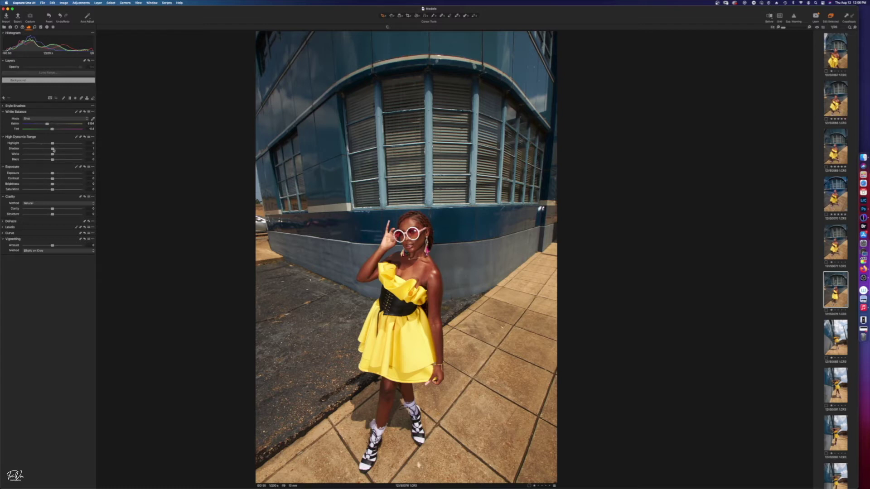
drag(53, 150, 57, 150)
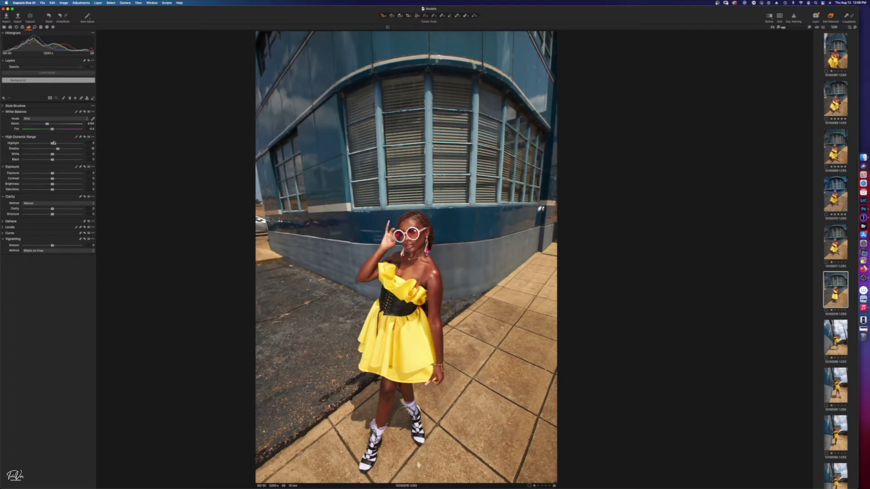
drag(52, 144, 44, 143)
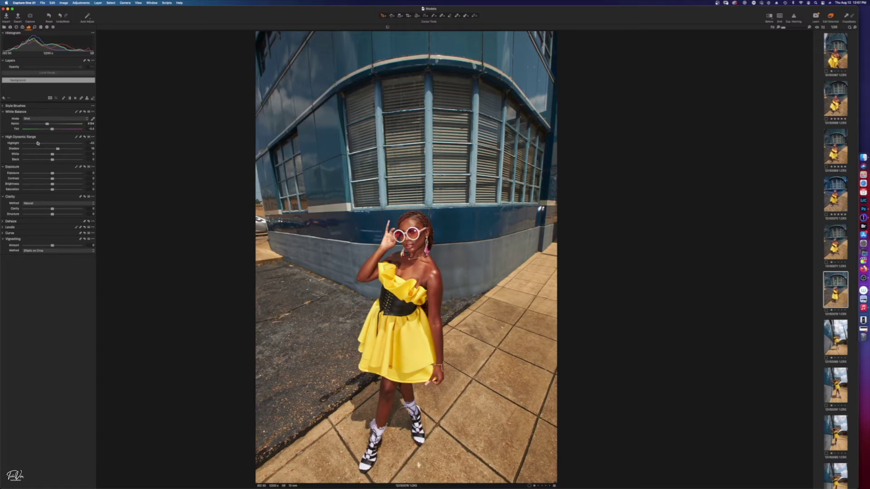
drag(52, 160, 43, 160)
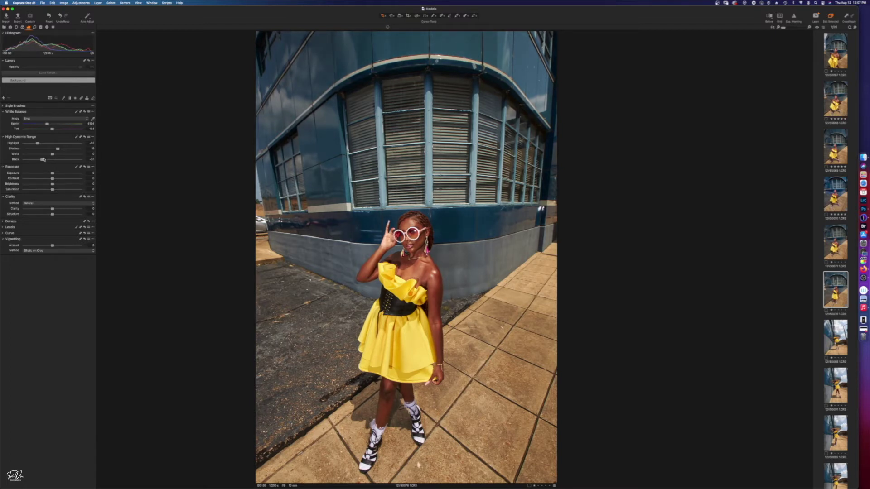
drag(53, 154, 55, 154)
drag(58, 149, 59, 149)
drag(41, 161, 39, 161)
Step: Raise the photo's overall saturation slightly and review it with the adjustment tools hidden
drag(53, 190, 56, 190)
drag(57, 189, 57, 189)
key(super+t)
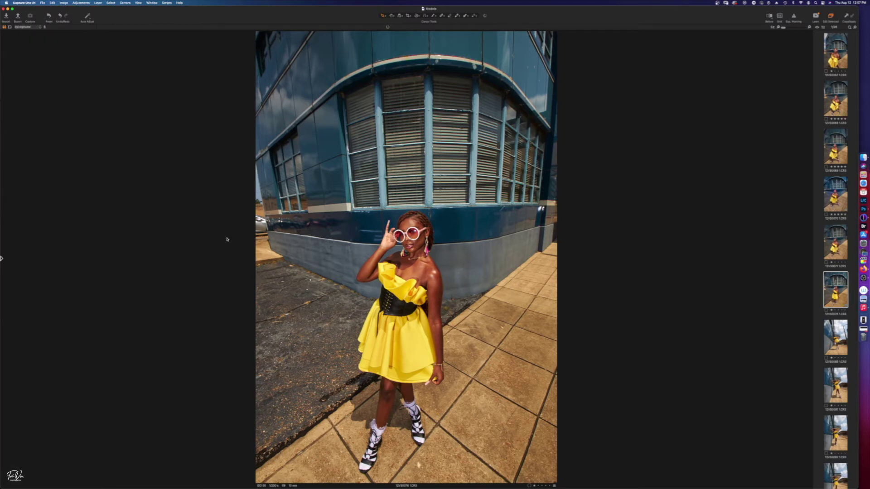
key(super+t)
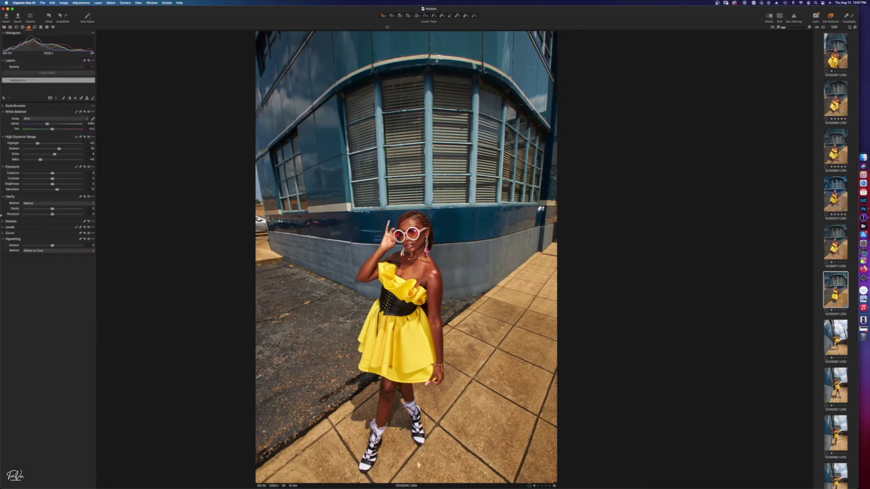
Step: Increase the lens correction's sharpness falloff compensation and check the model's face up close
click(17, 27)
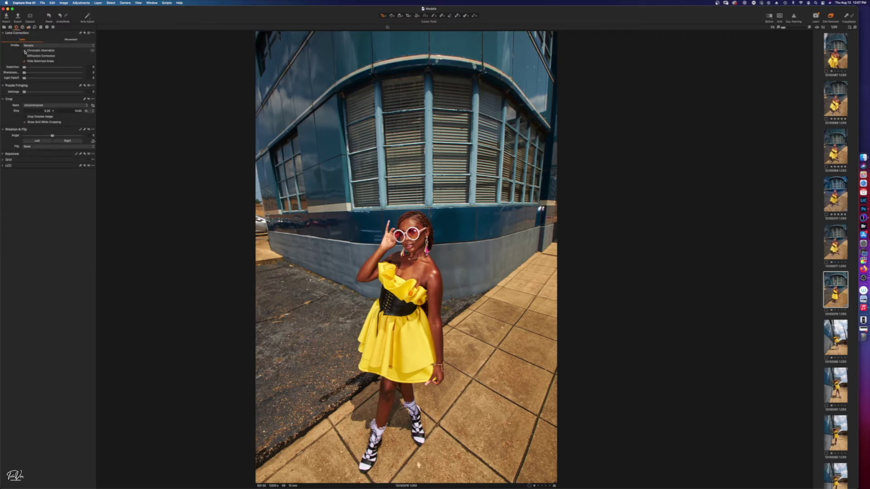
drag(25, 73, 47, 73)
key(super+t)
scroll(415, 224, up, 5)
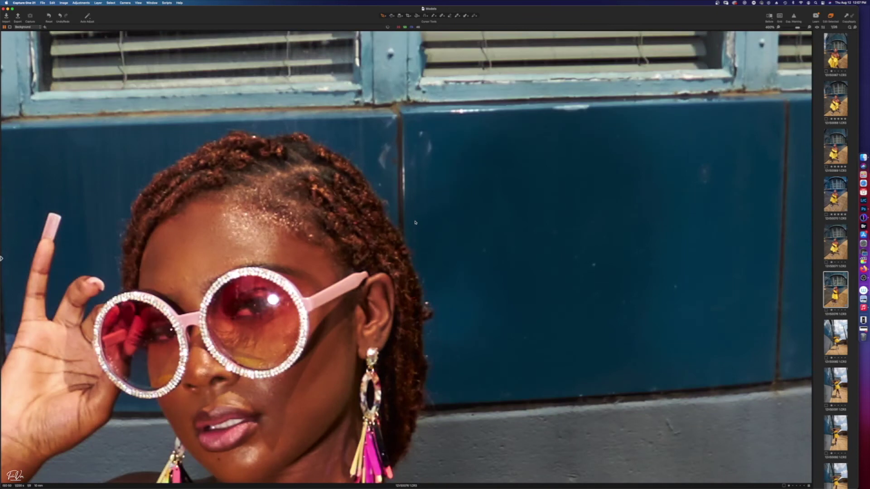
scroll(415, 224, down, 1)
scroll(377, 227, down, 5)
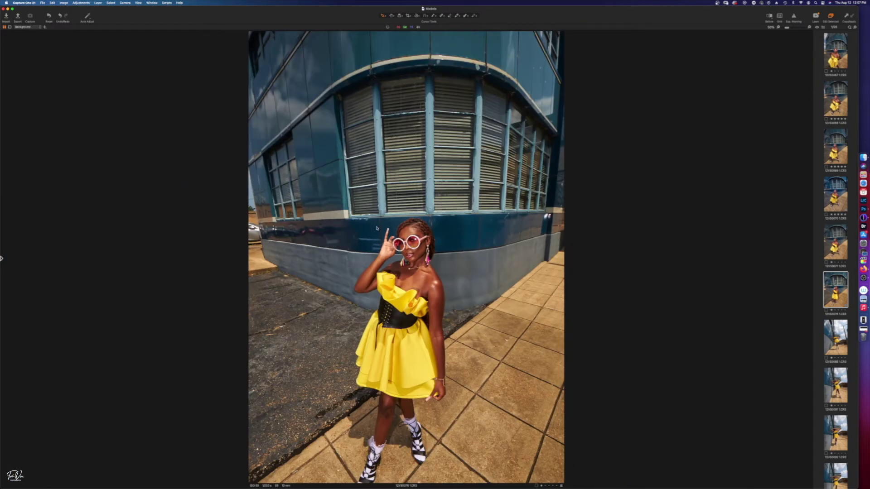
scroll(377, 228, down, 1)
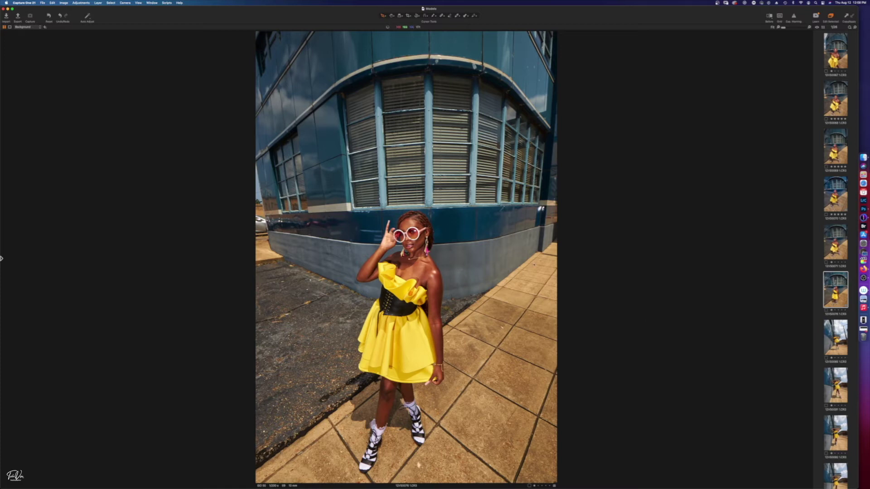
Step: Send the adjusted photo to Adobe Photoshop 2021 as an edit variant, keeping the offered export settings
right_click(442, 255)
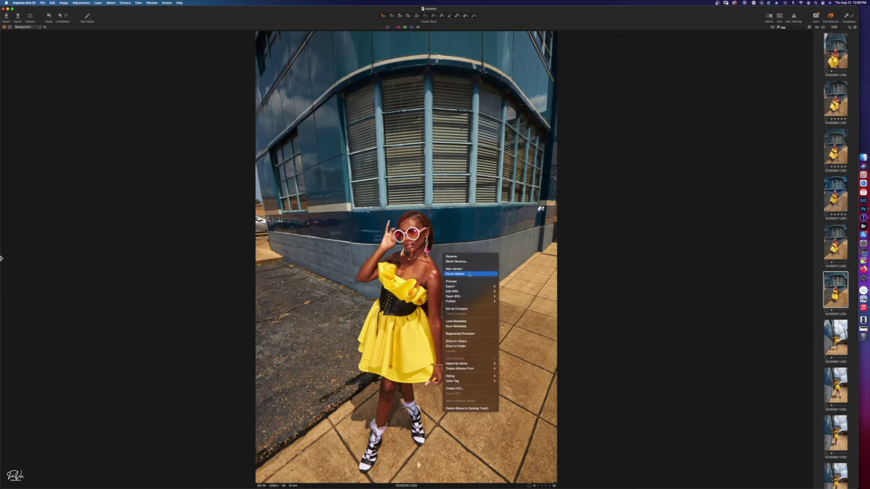
mouse_move(497, 293)
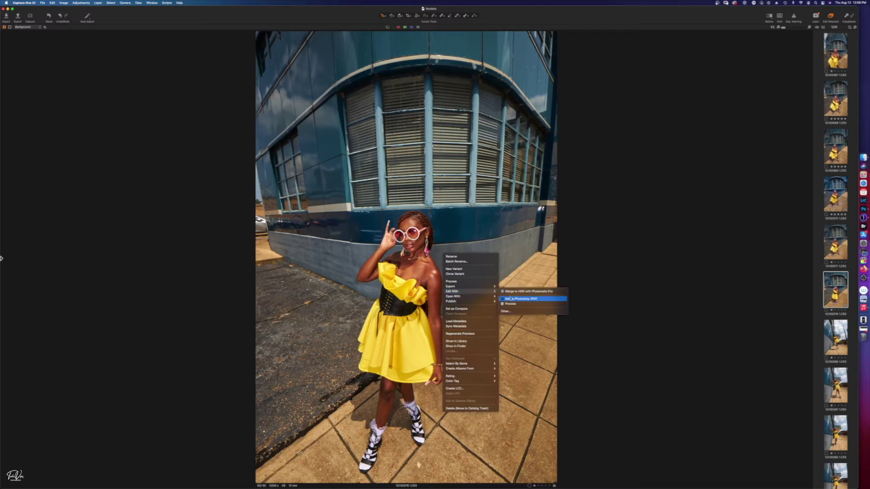
click(509, 299)
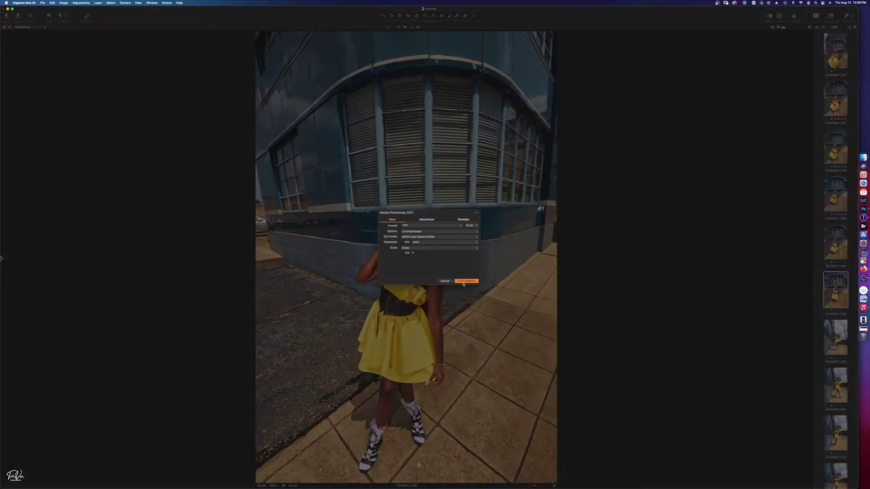
click(465, 281)
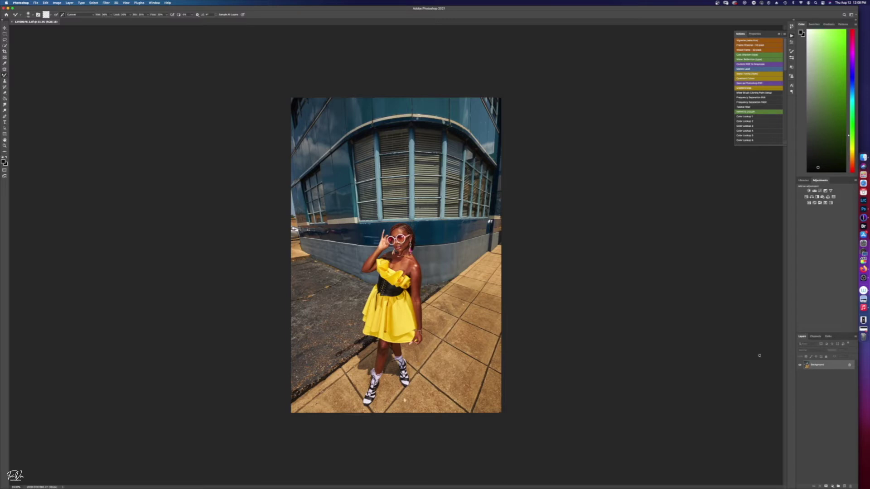
Step: Duplicate the Background layer and activate the Patch tool for retouching the copy
drag(845, 369, 843, 486)
key(j)
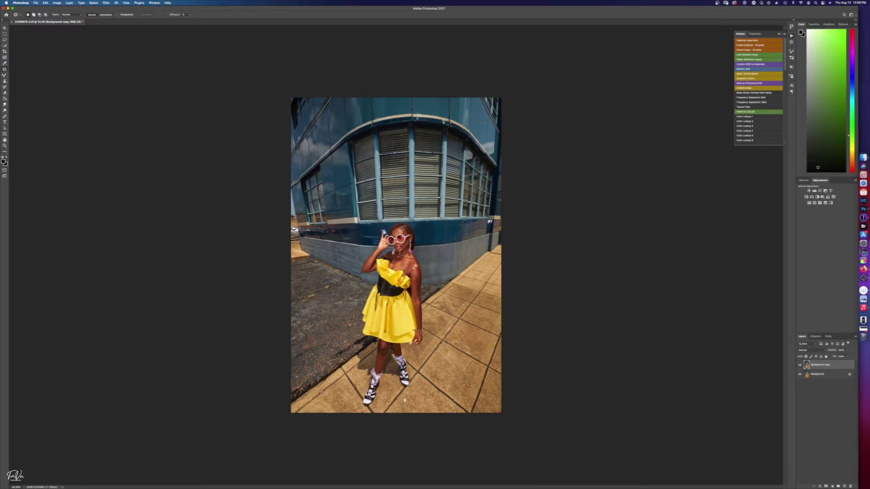
Step: Patch the small blemishes on the model's lower face with clean nearby skin
scroll(411, 233, up, 1)
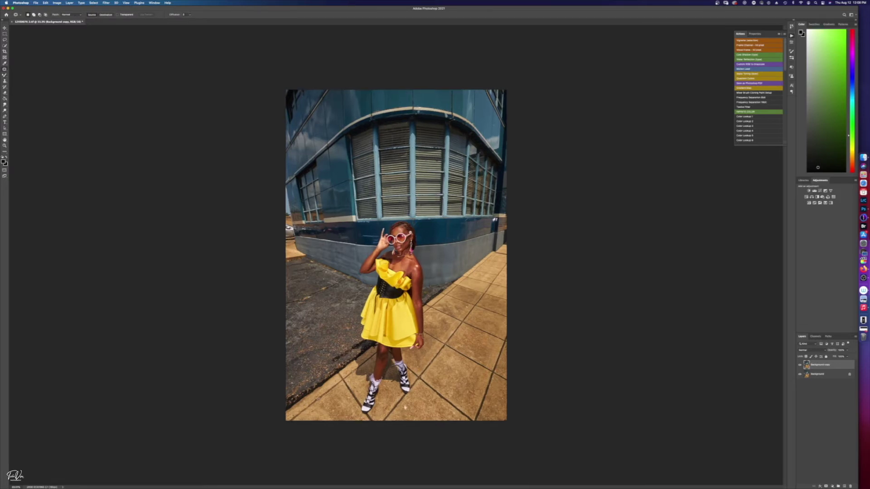
scroll(410, 233, up, 10)
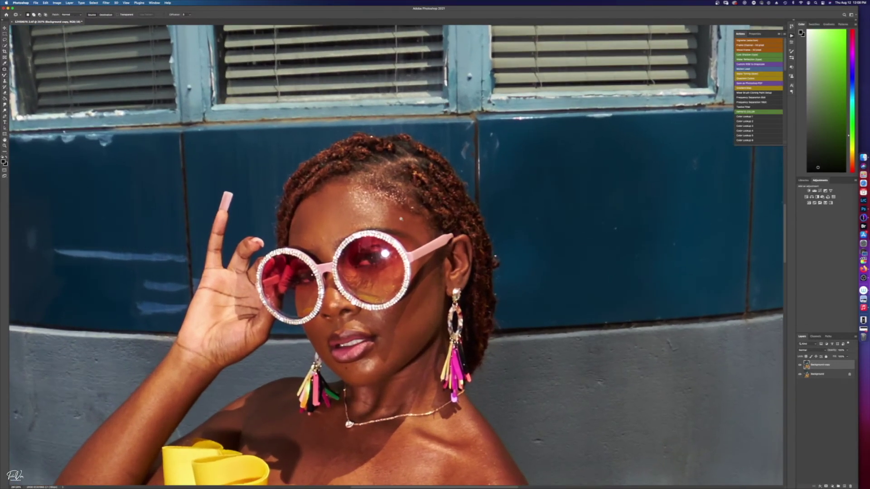
scroll(401, 219, up, 3)
scroll(298, 243, down, 5)
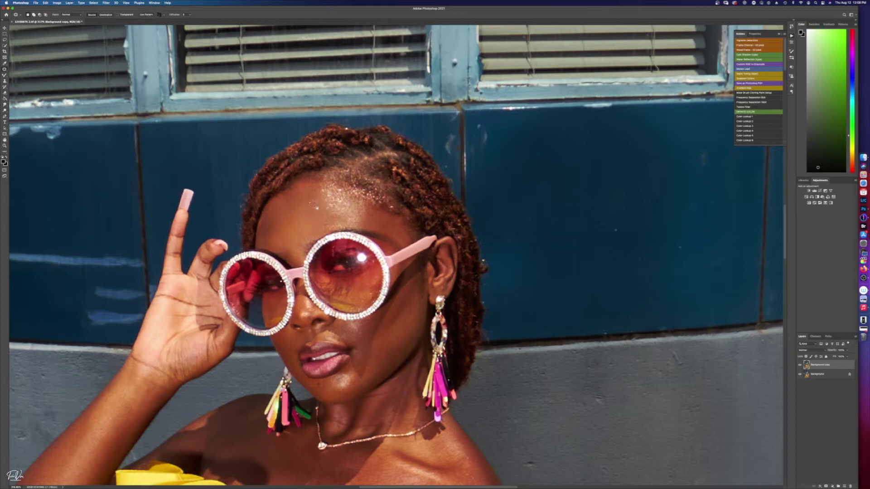
scroll(308, 238, down, 3)
drag(326, 299, 324, 300)
key(super+d)
drag(323, 298, 330, 301)
key(super+d)
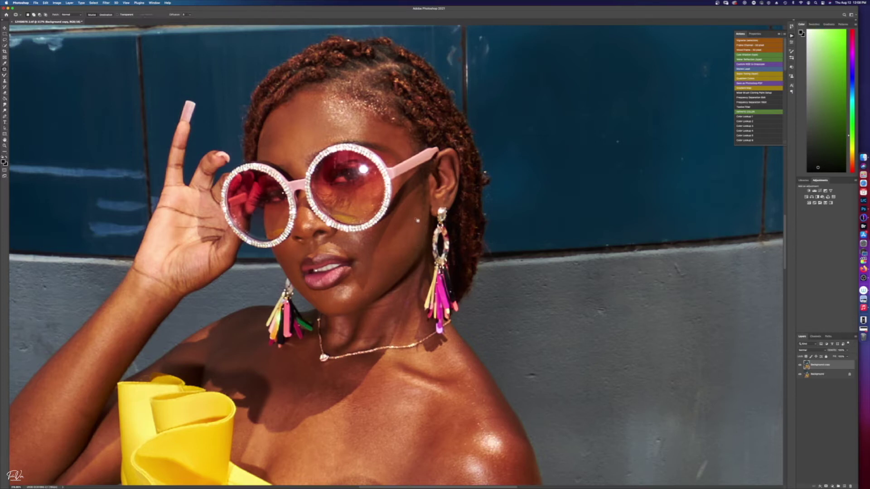
Step: Patch the blemishes on the model's cheek near the earring using neighbouring skin
drag(415, 220, 410, 225)
key(super+d)
mouse_move(411, 223)
mouse_down()
mouse_move(403, 256)
mouse_move(415, 267)
mouse_move(404, 266)
mouse_move(385, 230)
mouse_up()
key(super+d)
key(super+d)
Step: Patch the skin marks on the upper chest and the top of the shoulder on the Background copy layer
scroll(385, 229, down, 5)
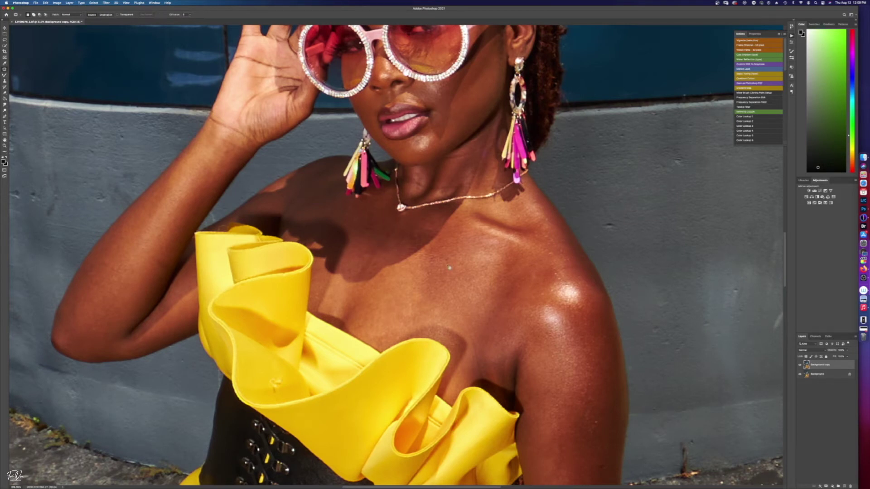
scroll(453, 254, down, 3)
scroll(453, 254, right, 3)
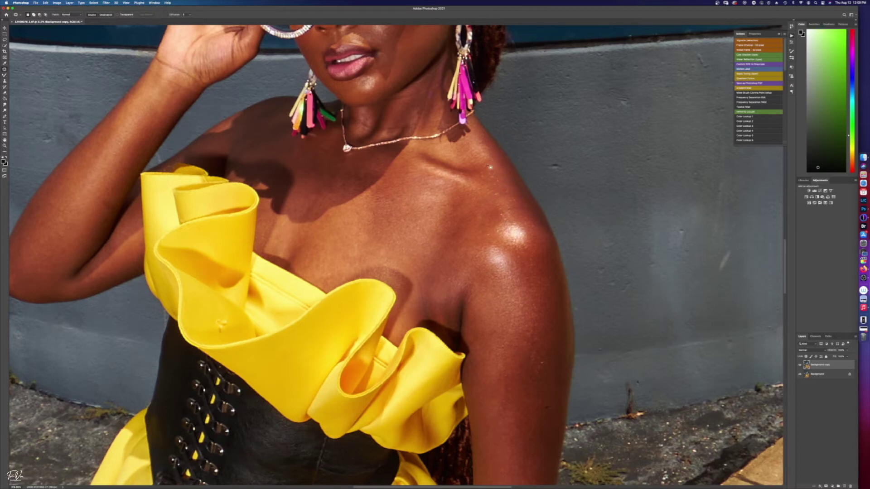
drag(495, 179, 495, 178)
drag(492, 176, 482, 175)
key(super+d)
key(super+d)
mouse_move(484, 177)
mouse_down()
mouse_move(494, 199)
mouse_move(464, 253)
mouse_move(481, 248)
mouse_up()
key(super+d)
key(super+d)
key(super+d)
Step: Patch the dark spot on the model's lowered upper arm with clean skin
scroll(498, 267, down, 5)
scroll(498, 267, right, 2)
mouse_move(521, 299)
mouse_down()
mouse_move(514, 303)
mouse_move(516, 252)
mouse_up()
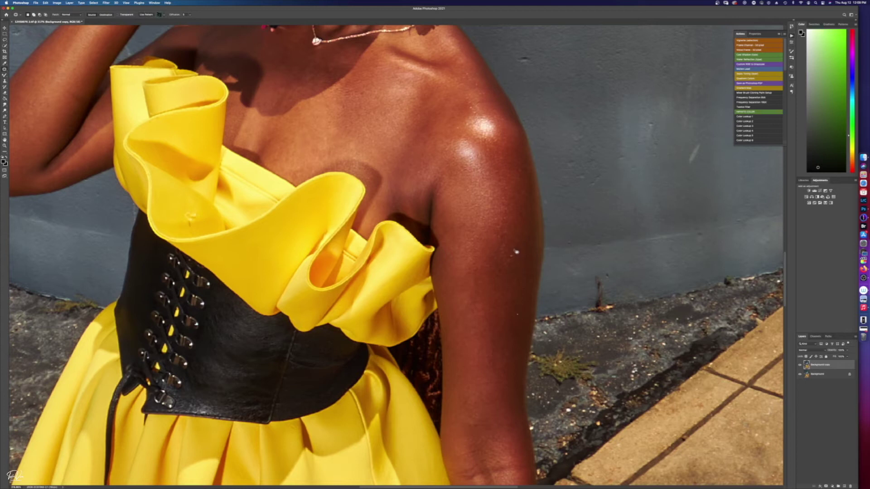
key(super+d)
Step: Patch out the small crease inside the yellow ruffle of the dress above the corset
scroll(510, 229, down, 5)
scroll(509, 222, up, 3)
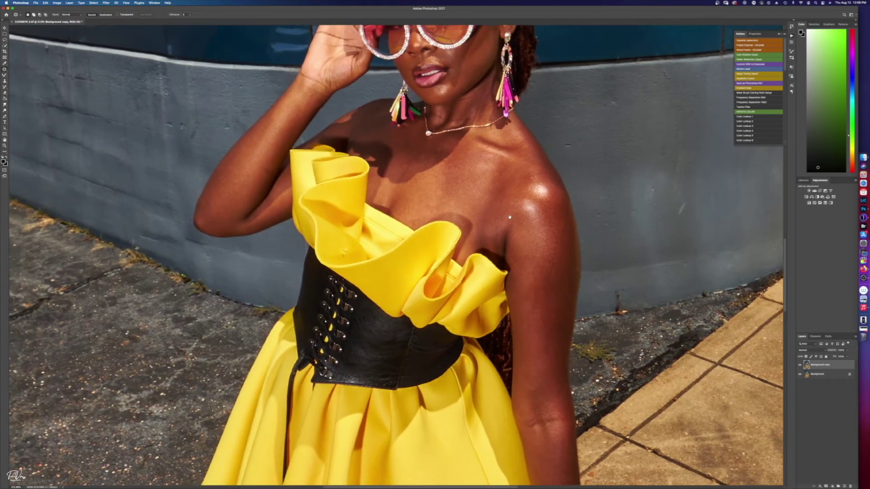
scroll(509, 217, up, 2)
scroll(510, 217, left, 3)
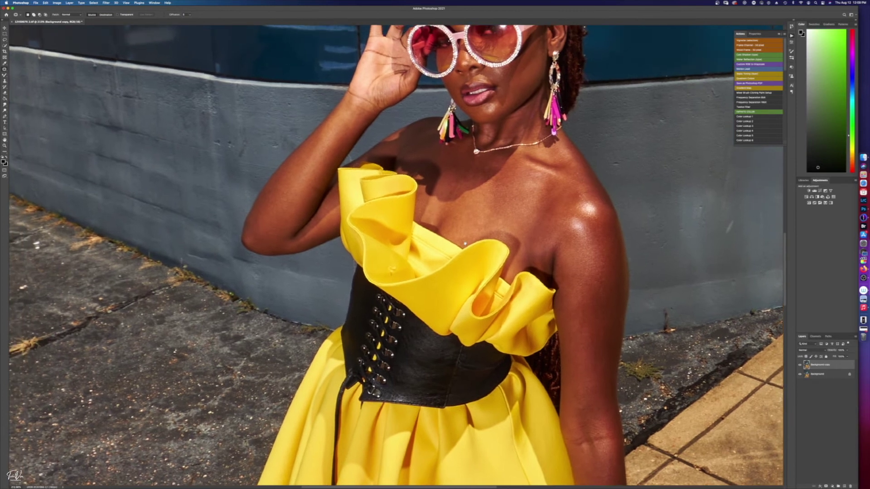
scroll(453, 241, down, 2)
scroll(397, 230, up, 4)
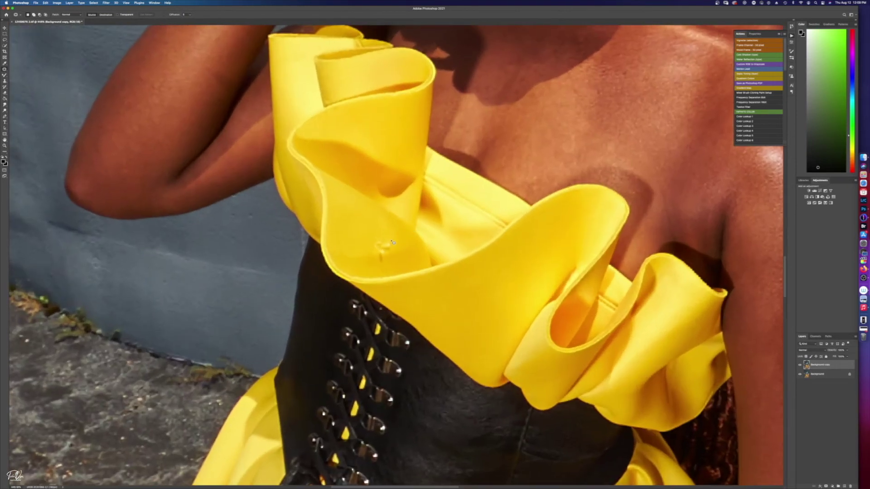
drag(393, 259, 392, 254)
key(ctrl+d)
Step: Patch the marks on the model's front leg around the knee on the Background copy layer
scroll(392, 262, down, 4)
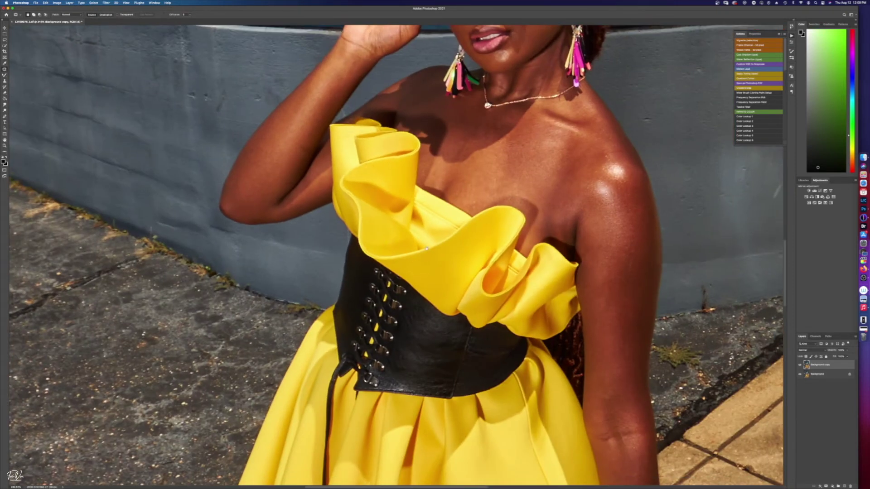
scroll(430, 197, up, 3)
scroll(430, 197, down, 5)
scroll(426, 242, up, 2)
scroll(433, 221, down, 4)
scroll(408, 199, down, 1)
scroll(368, 186, down, 2)
scroll(367, 186, up, 2)
drag(390, 190, 389, 191)
click(344, 137)
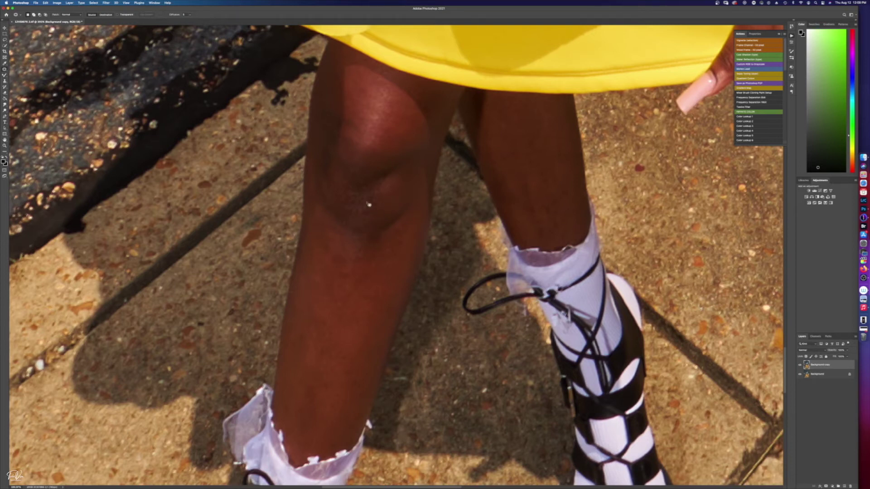
drag(343, 138, 339, 153)
click(352, 173)
Step: Run the Advanced Frequency Separation action, using a low Gaussian Blur radius judged against the detail of the model's face
scroll(437, 207, up, 5)
scroll(439, 235, up, 5)
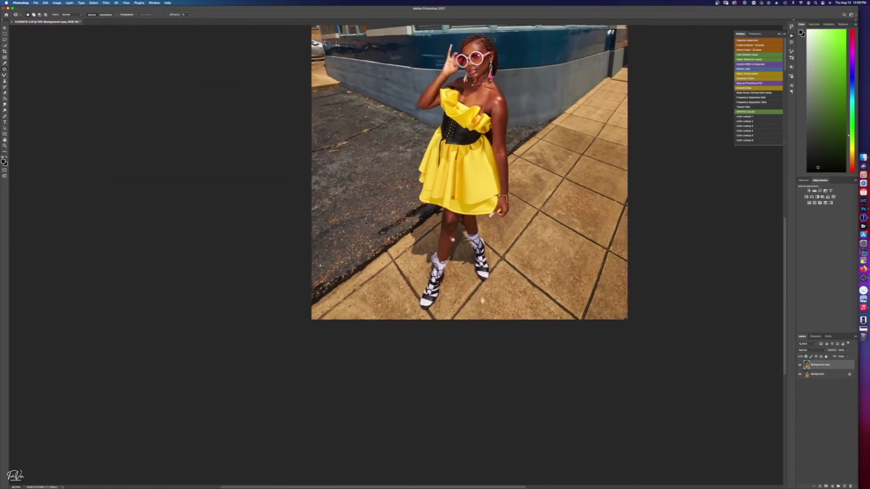
scroll(478, 233, up, 3)
scroll(479, 233, up, 2)
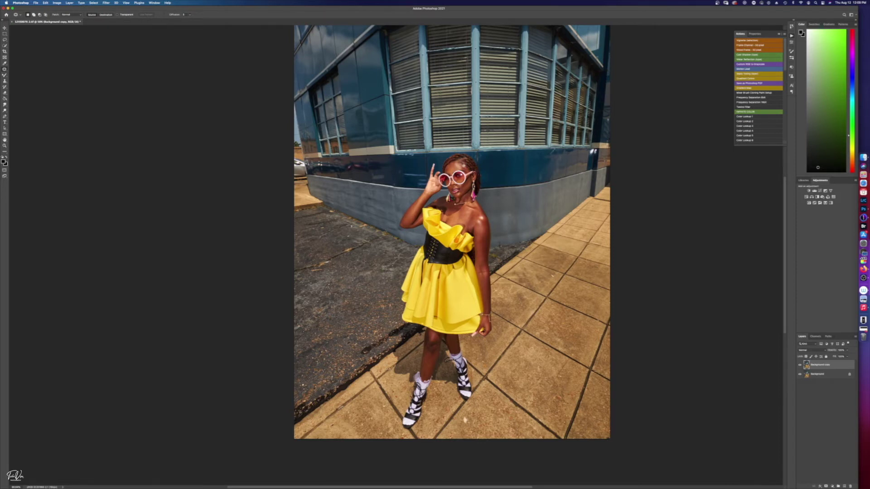
scroll(462, 162, up, 5)
scroll(472, 180, down, 5)
scroll(473, 179, up, 1)
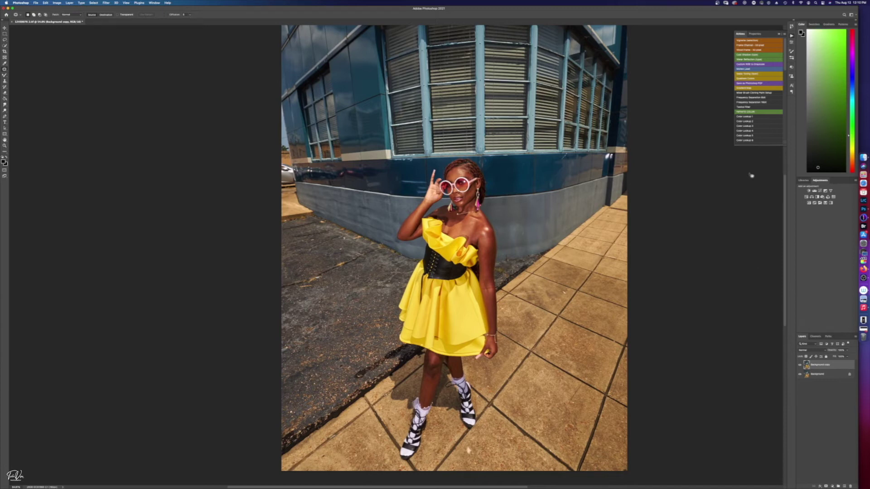
scroll(759, 110, down, 10)
scroll(760, 110, up, 4)
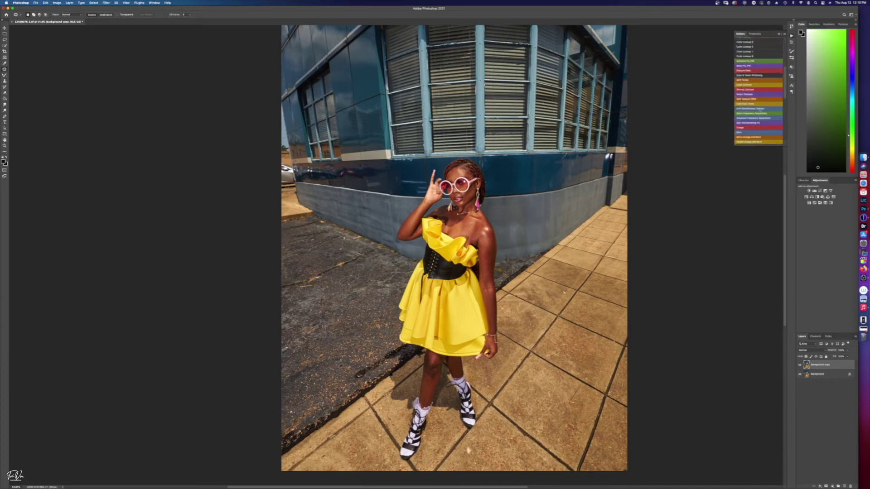
click(759, 118)
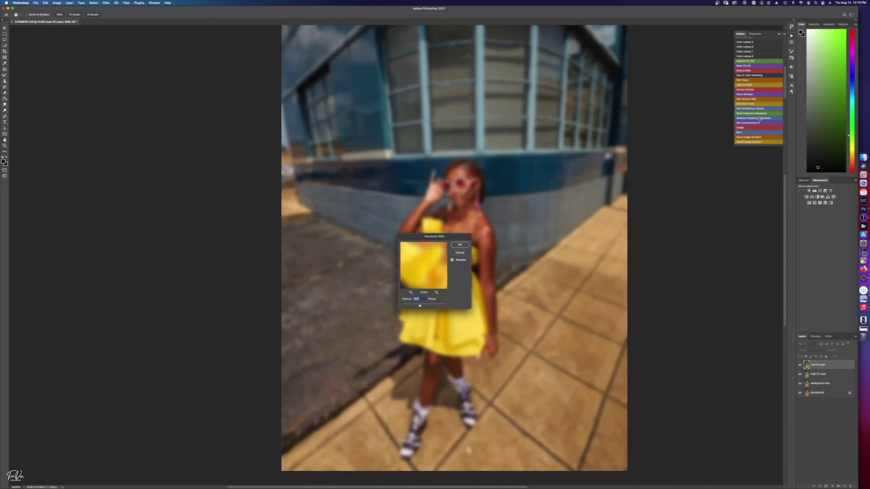
click(462, 178)
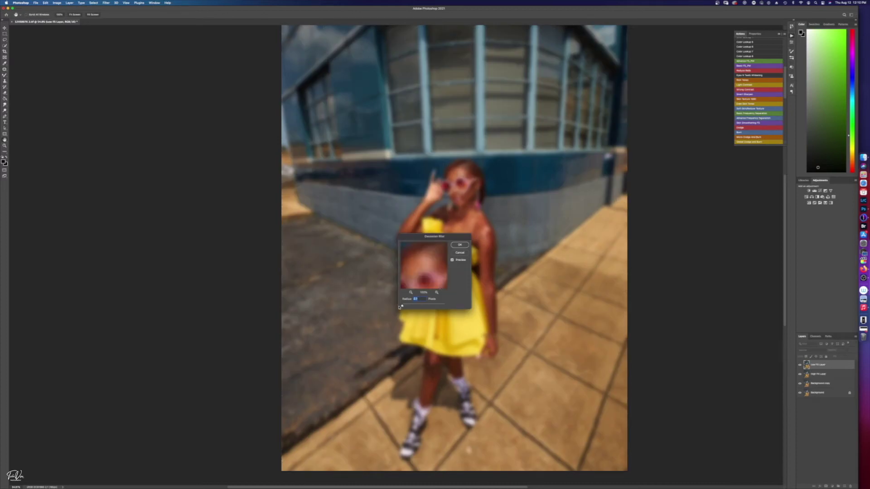
drag(401, 307, 402, 306)
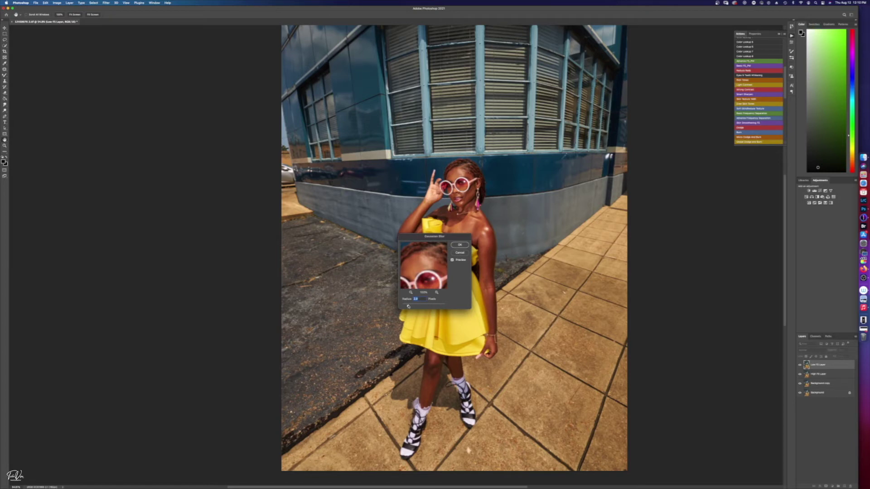
click(459, 244)
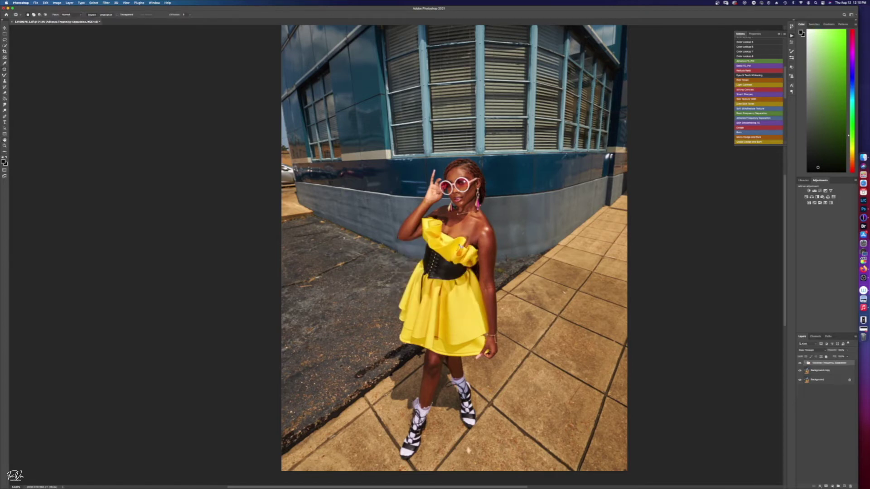
Step: Blend the skin tones on the model's upper body and lowered arm with the Mixer Brush on the Low FS Layer copy
click(805, 363)
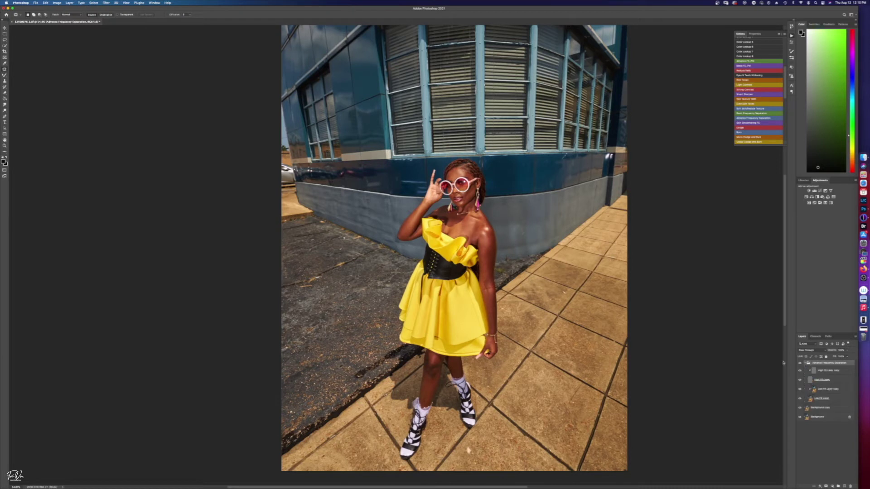
click(814, 391)
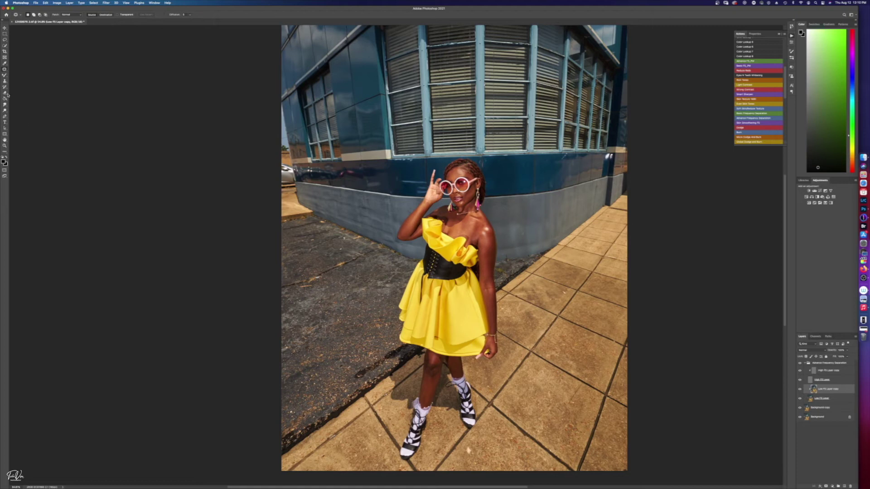
click(5, 75)
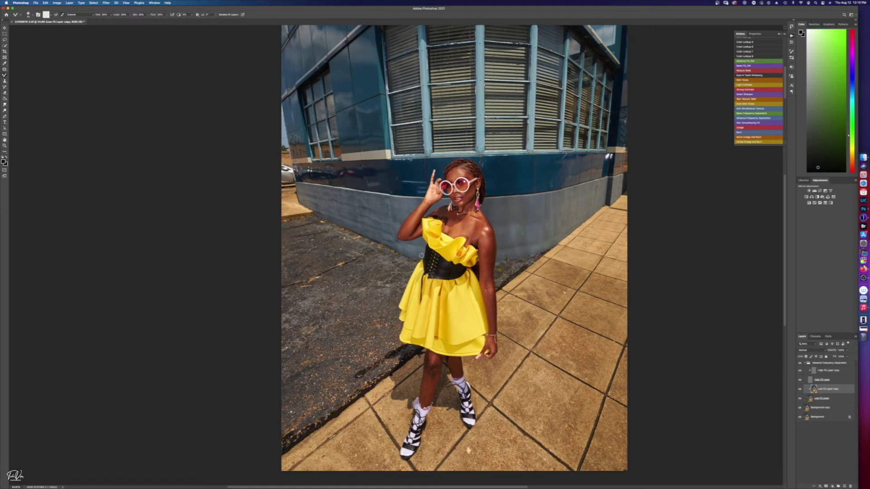
scroll(449, 207, up, 2)
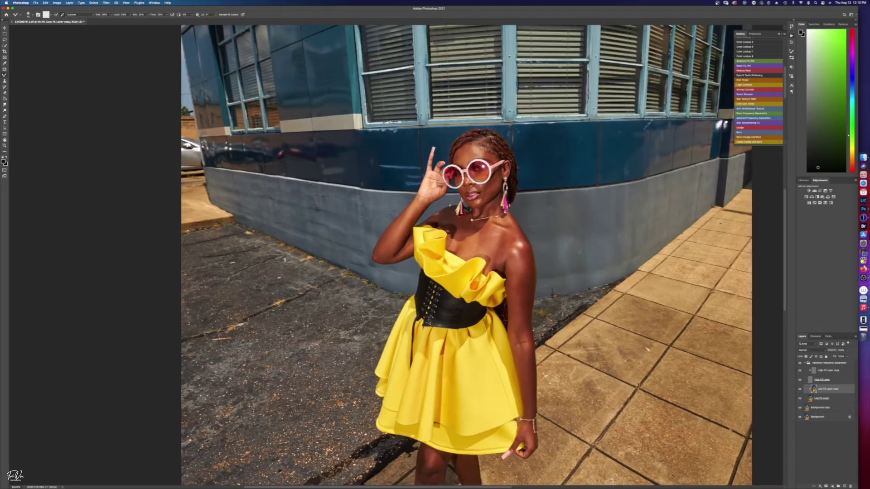
scroll(448, 207, up, 3)
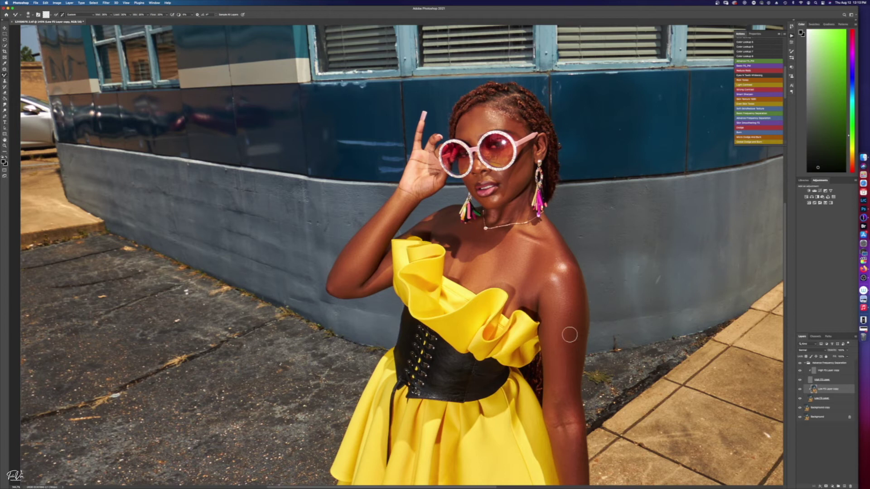
scroll(568, 334, down, 5)
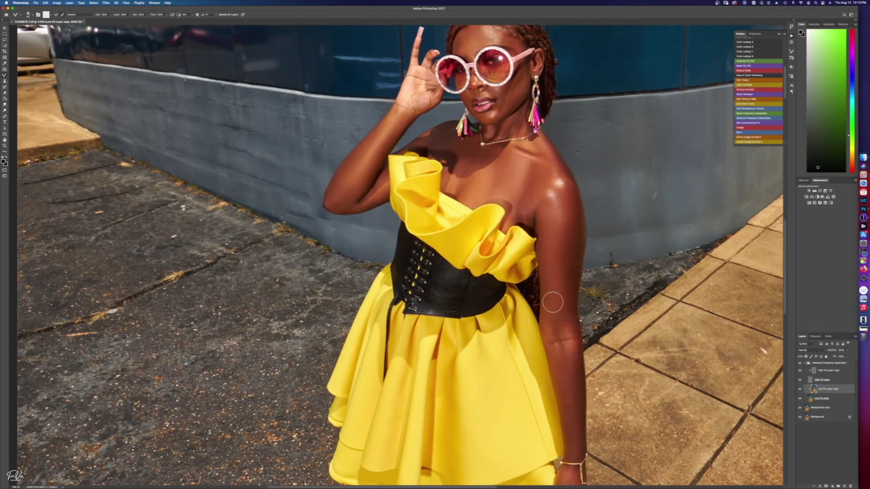
mouse_move(554, 287)
mouse_down()
mouse_move(547, 238)
mouse_move(561, 284)
mouse_move(569, 222)
mouse_move(565, 346)
mouse_move(574, 341)
mouse_move(565, 302)
mouse_move(558, 346)
mouse_up()
Step: Smooth the tonal transitions on the model's face around the sunglasses and cheek with the Mixer Brush
scroll(548, 307, down, 5)
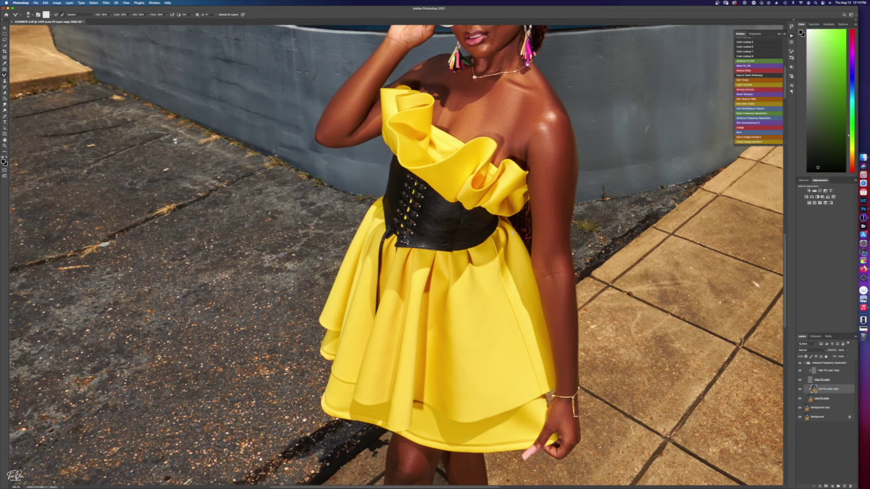
drag(512, 233, 448, 226)
drag(532, 188, 522, 190)
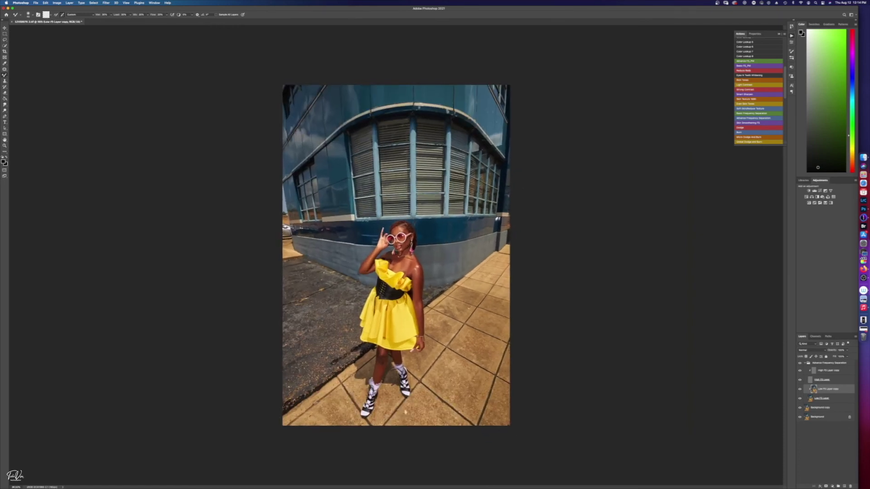
drag(403, 230, 551, 288)
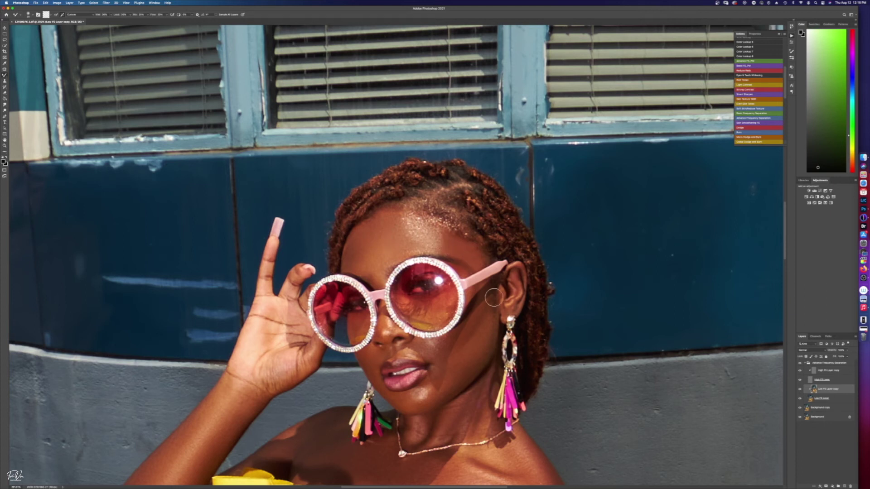
Step: Reduce the Mixer Brush size and blend the skin tones across the model's knees and lower legs
scroll(494, 338, down, 5)
scroll(493, 325, down, 3)
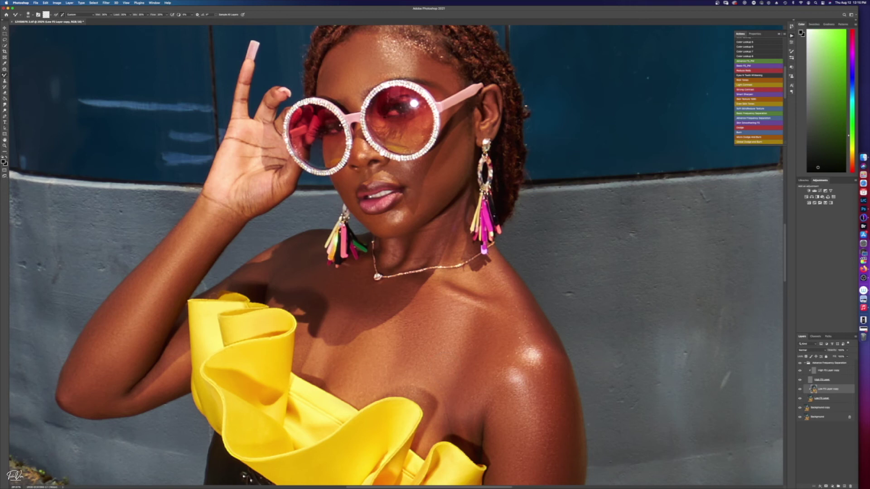
scroll(516, 287, down, 5)
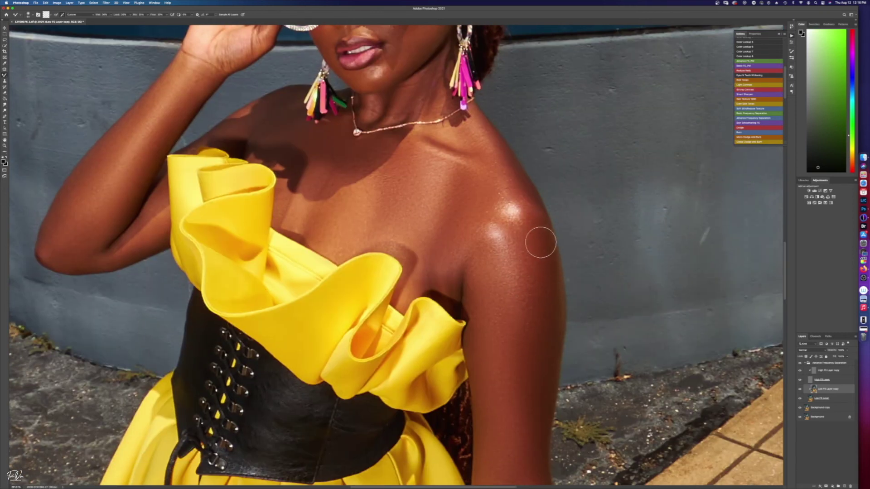
scroll(509, 291, down, 5)
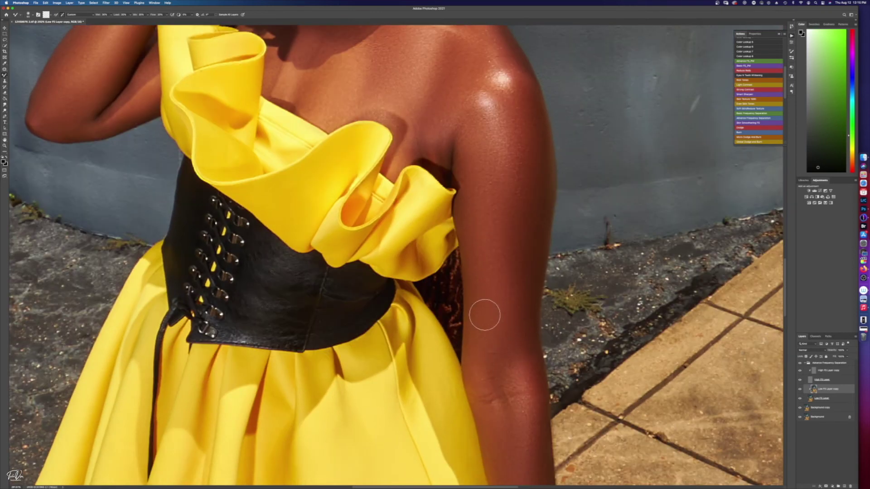
scroll(510, 307, down, 8)
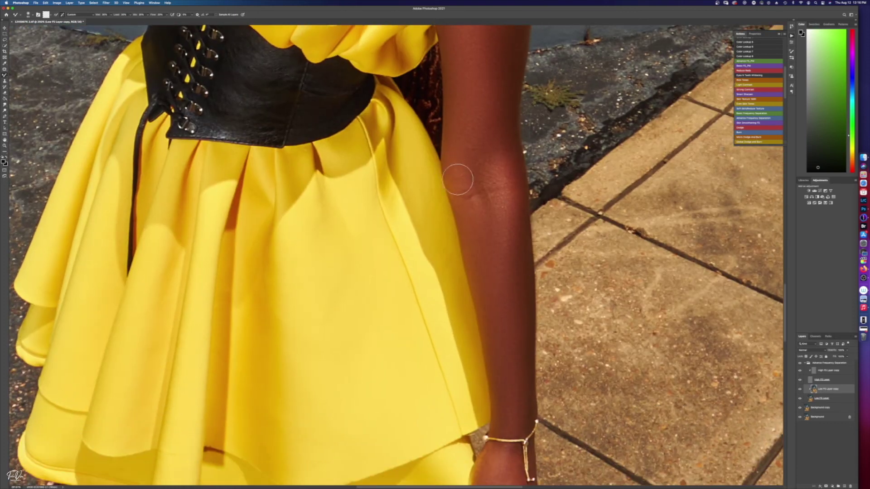
scroll(508, 206, down, 1)
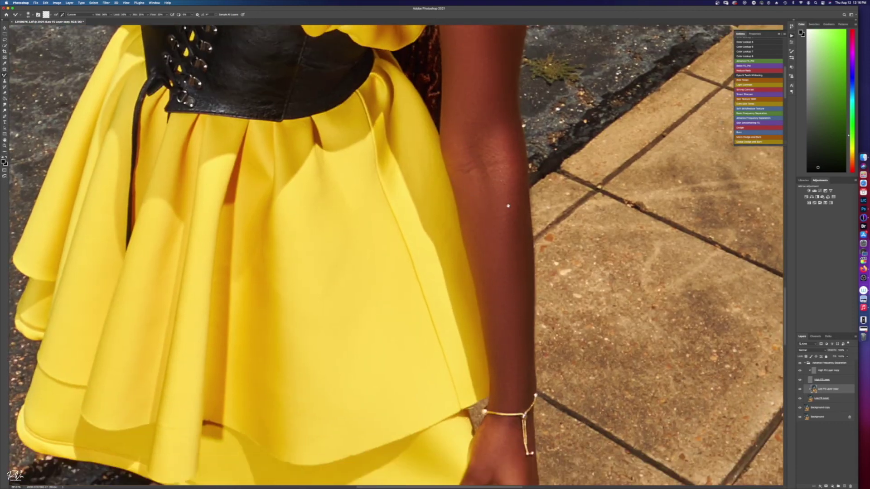
scroll(508, 206, down, 9)
scroll(261, 142, down, 6)
scroll(261, 142, left, 3)
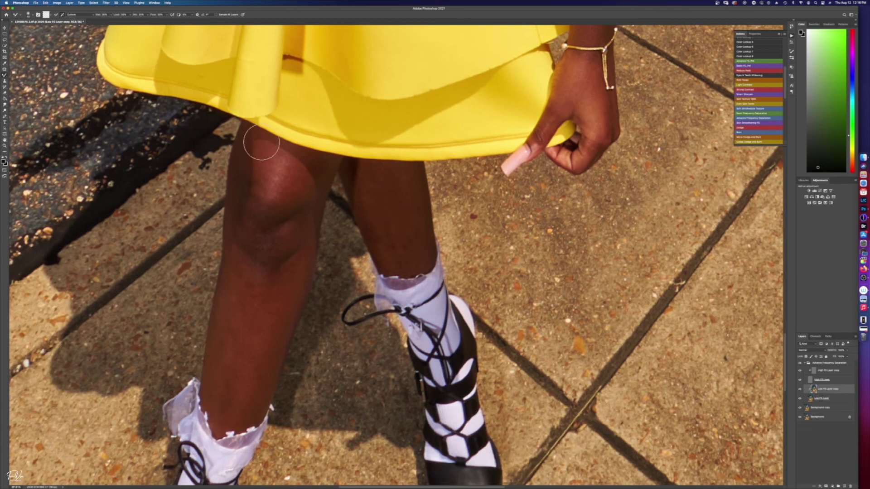
key(bracketleft)
key(bracketleft)
key(bracketleft)
mouse_move(264, 303)
mouse_down()
mouse_move(252, 305)
mouse_move(243, 324)
mouse_move(243, 254)
mouse_up()
mouse_move(351, 225)
mouse_down()
mouse_move(375, 213)
mouse_move(386, 255)
mouse_move(363, 186)
mouse_move(393, 231)
mouse_move(382, 187)
mouse_move(391, 210)
mouse_move(396, 181)
mouse_move(408, 205)
mouse_move(398, 176)
mouse_move(414, 209)
mouse_move(413, 189)
mouse_move(418, 256)
mouse_move(413, 165)
mouse_move(421, 218)
mouse_move(406, 202)
mouse_move(407, 230)
mouse_move(399, 216)
mouse_move(411, 180)
mouse_move(393, 187)
mouse_move(395, 265)
mouse_move(373, 218)
mouse_move(387, 249)
mouse_move(396, 226)
mouse_move(368, 180)
mouse_move(362, 205)
mouse_move(391, 259)
mouse_move(319, 304)
mouse_move(264, 315)
mouse_move(282, 286)
mouse_move(388, 195)
mouse_move(380, 170)
mouse_move(361, 183)
mouse_move(398, 247)
mouse_move(393, 259)
mouse_move(359, 177)
mouse_move(396, 241)
mouse_move(391, 181)
mouse_move(407, 238)
mouse_move(308, 268)
mouse_move(409, 242)
mouse_move(414, 256)
mouse_move(252, 323)
mouse_move(271, 299)
mouse_move(238, 385)
mouse_move(217, 397)
mouse_move(250, 265)
mouse_up()
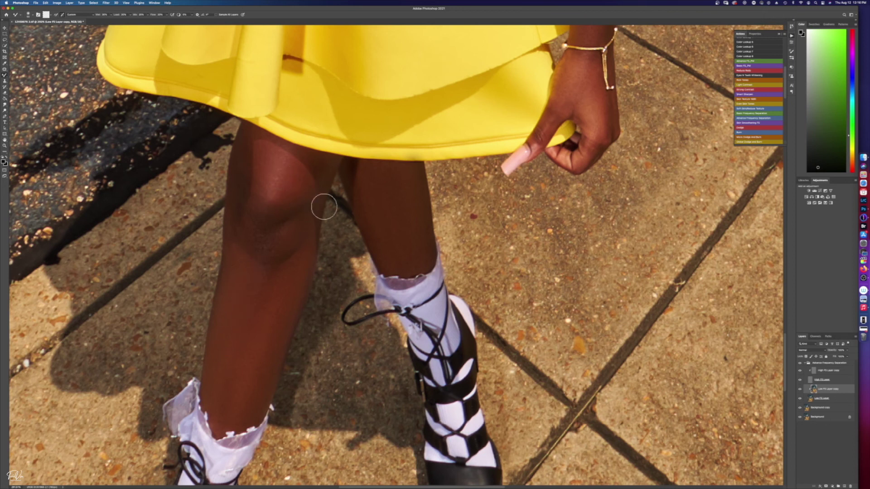
Step: Collapse the frequency separation group and save the layered TIFF with no image compression and ZIP layer compression
scroll(345, 204, down, 5)
scroll(330, 214, down, 4)
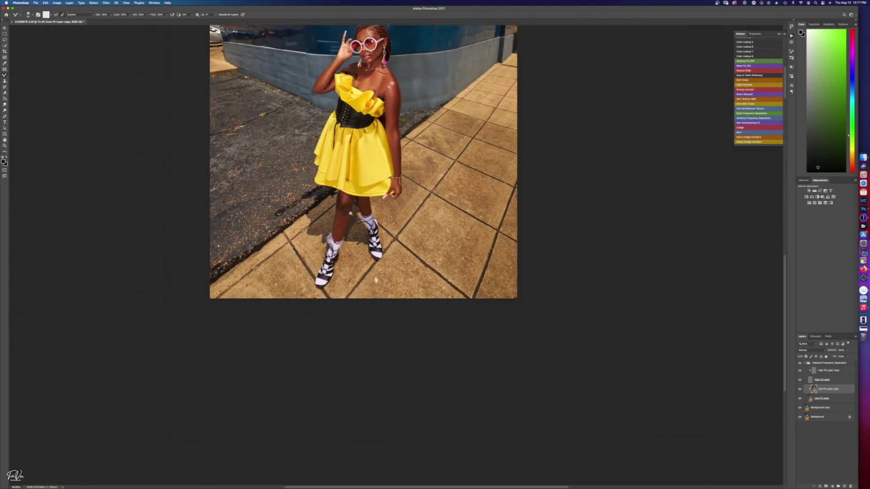
scroll(418, 266, up, 2)
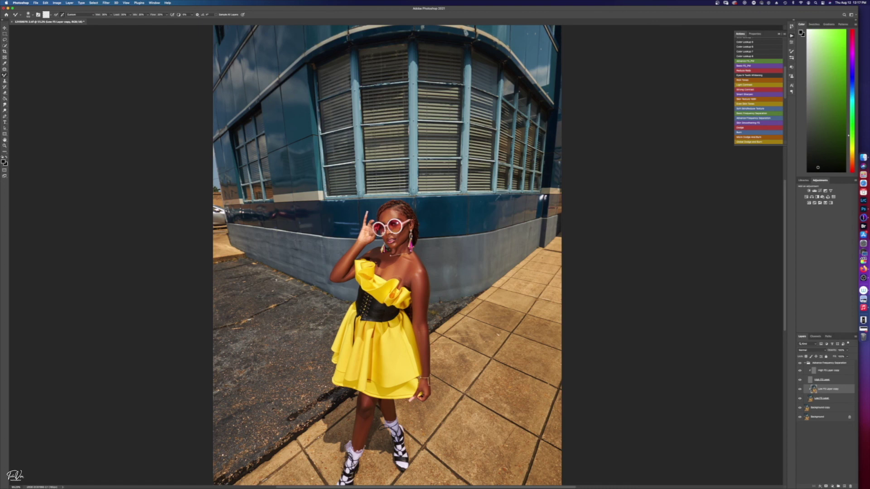
scroll(376, 226, down, 3)
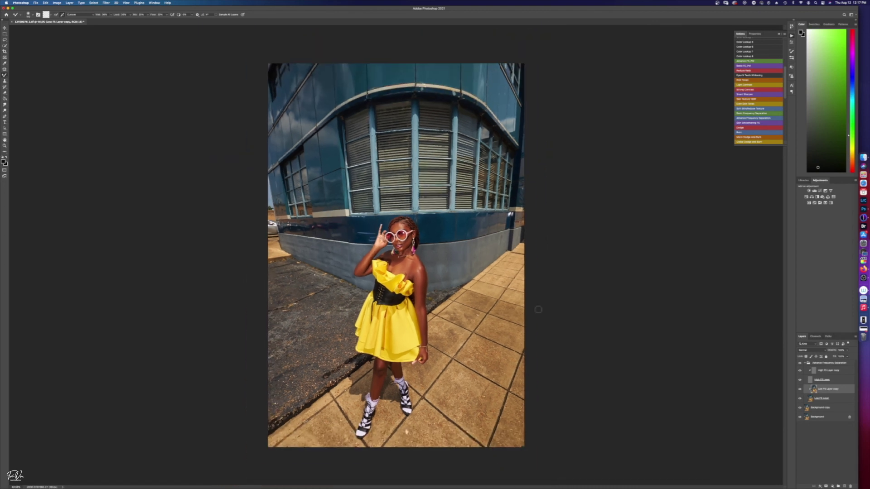
click(806, 364)
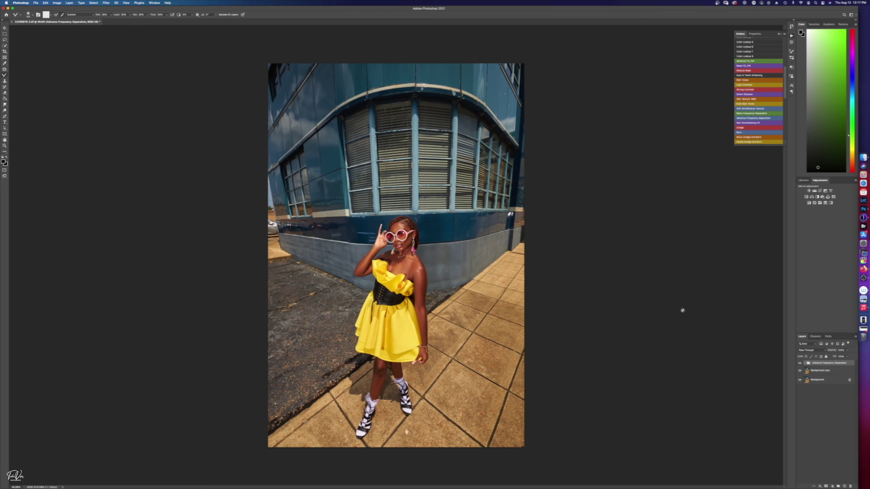
key(super+s)
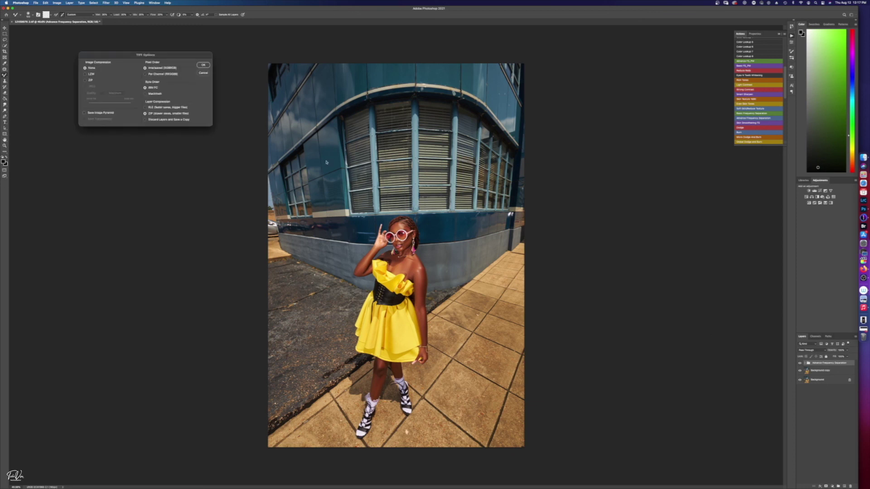
click(203, 66)
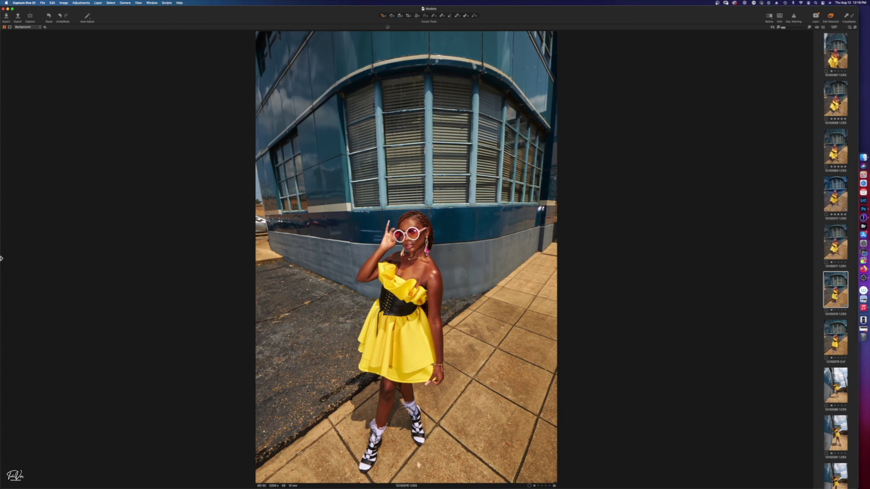
Step: Switch to Capture One, show the original raw photo and the retouched TIFF side by side, and compare the model's skin up close
click(838, 335)
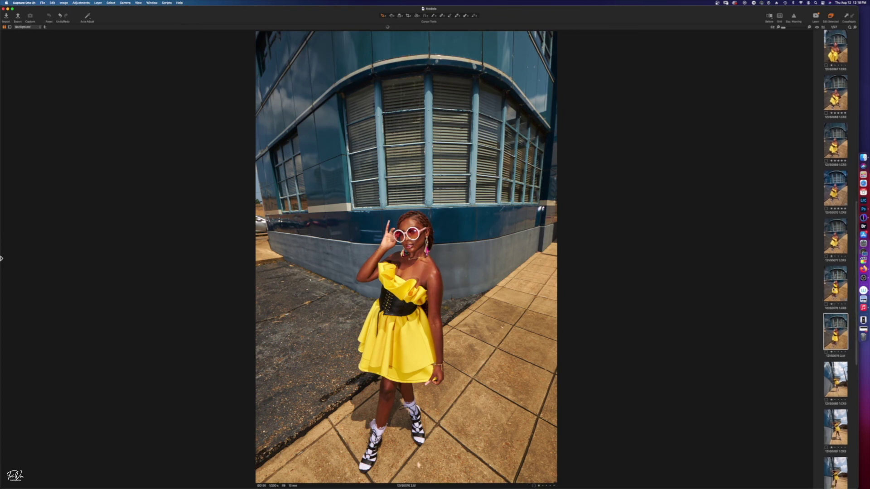
super+click(835, 287)
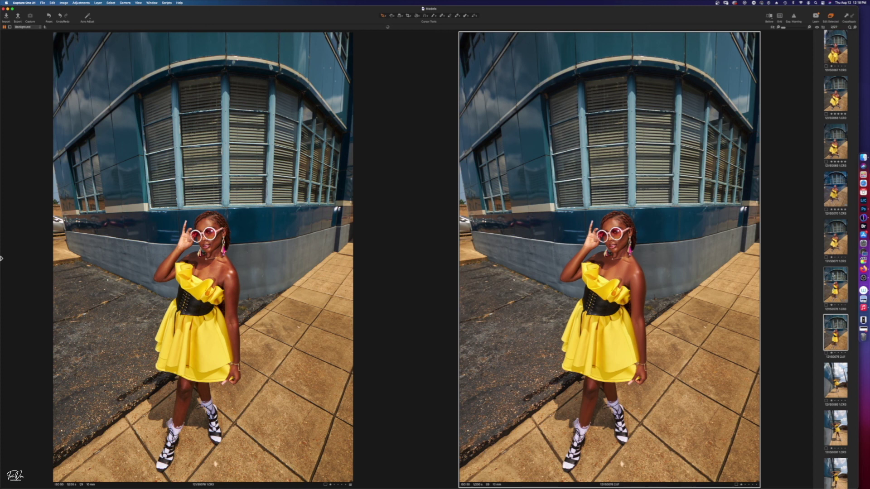
scroll(615, 231, up, 10)
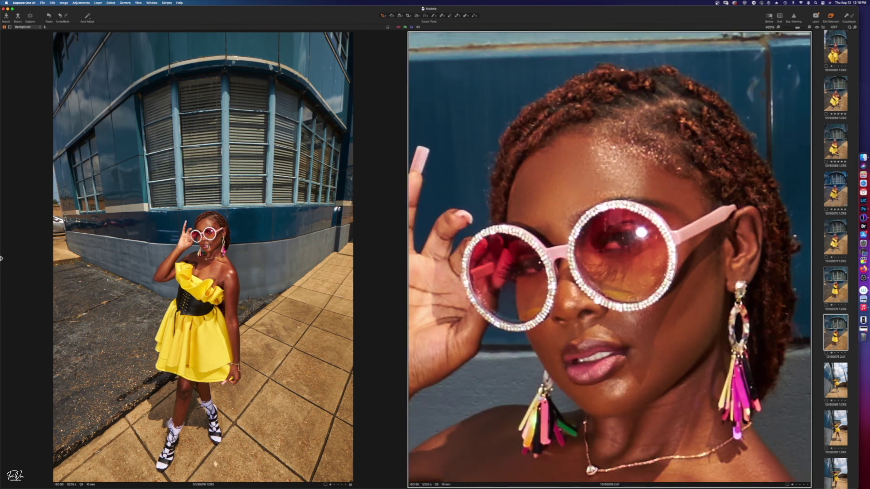
scroll(208, 246, up, 10)
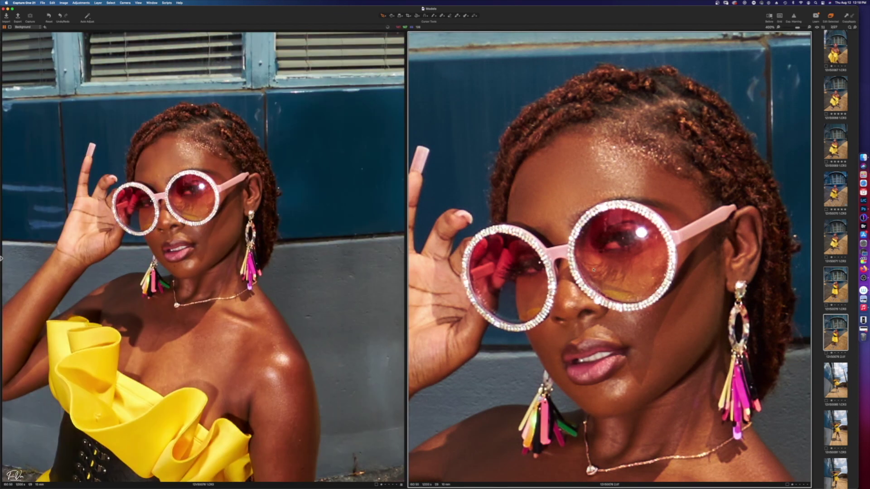
scroll(593, 269, down, 3)
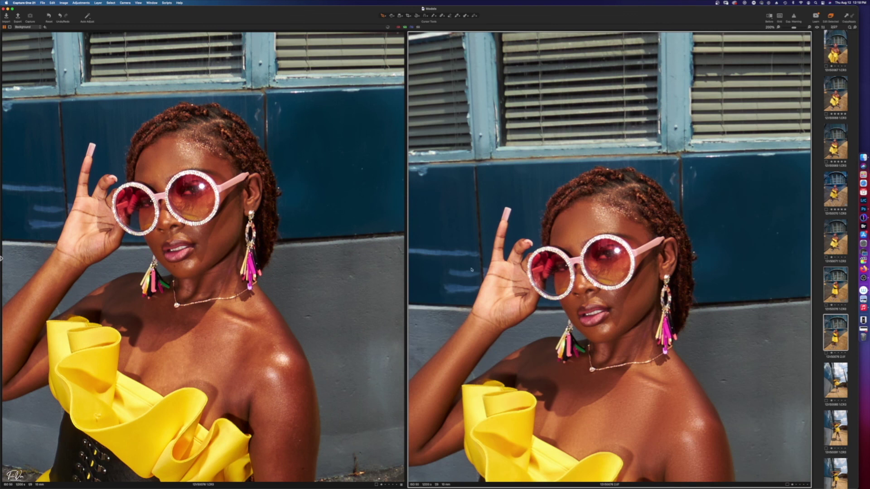
scroll(284, 247, down, 3)
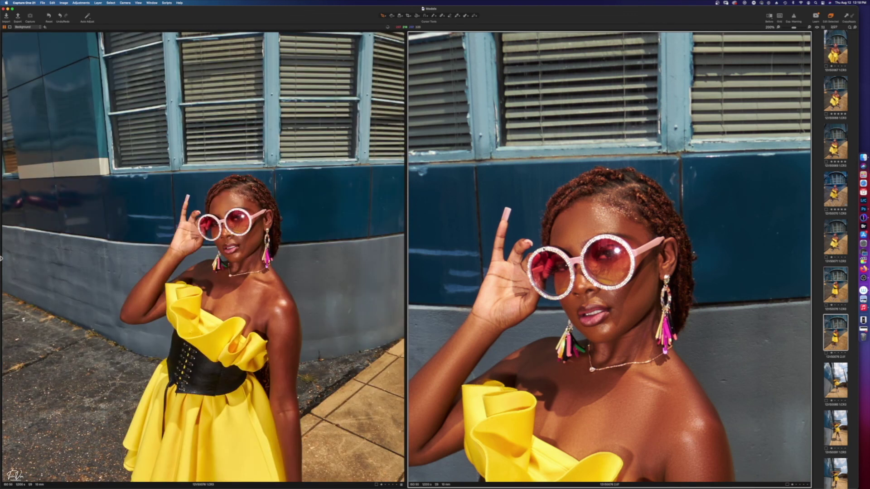
scroll(544, 249, down, 3)
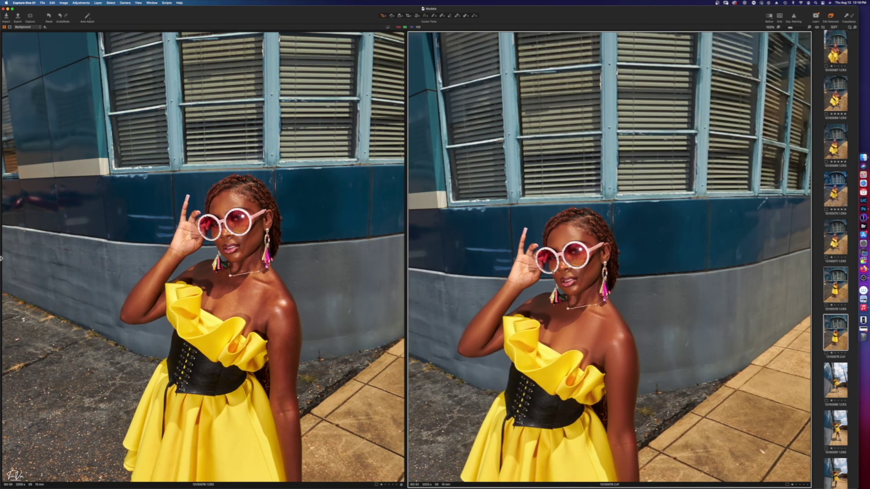
scroll(537, 234, down, 3)
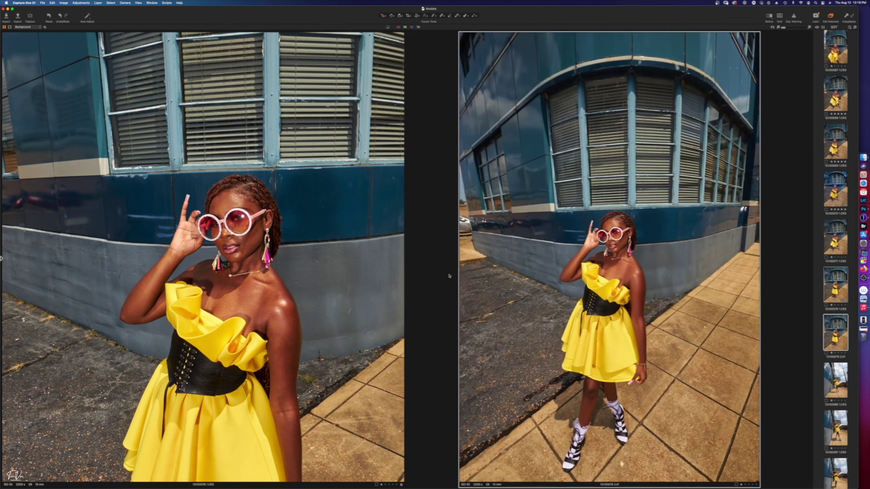
scroll(296, 268, down, 3)
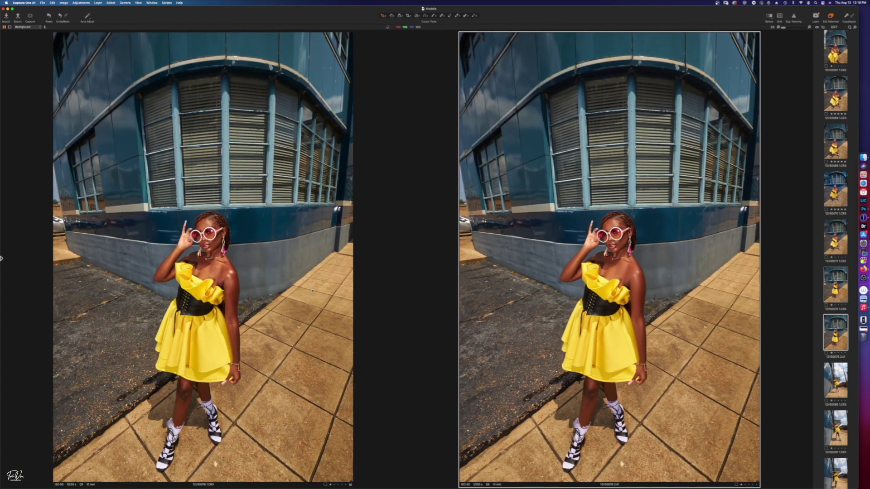